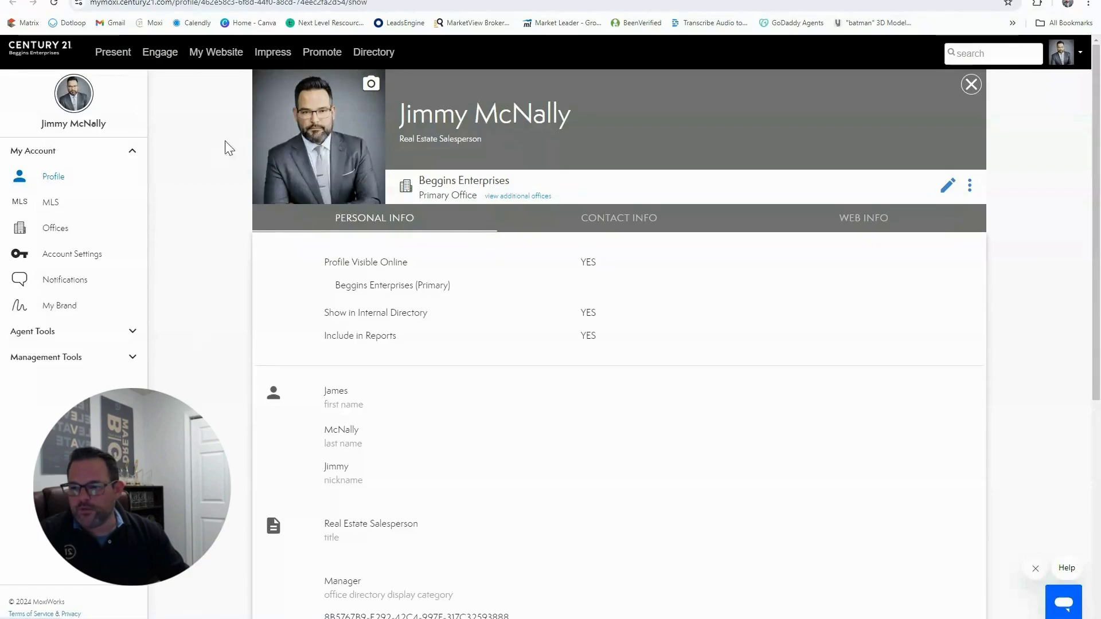
Step: Expand Management Tools in the sidebar and open Office Listings
click(133, 358)
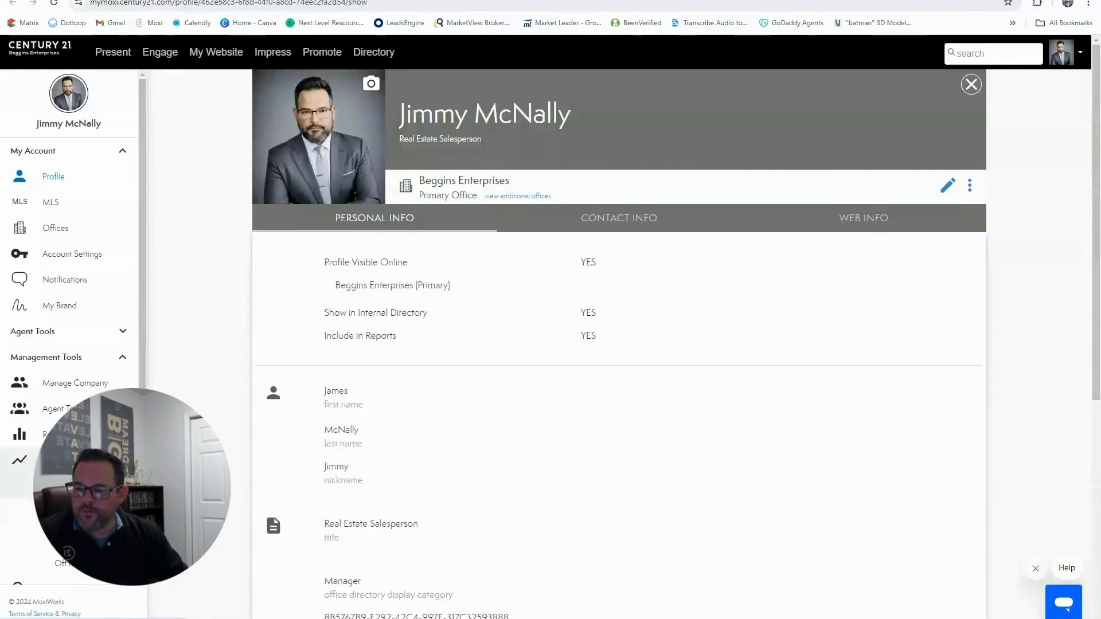
click(103, 538)
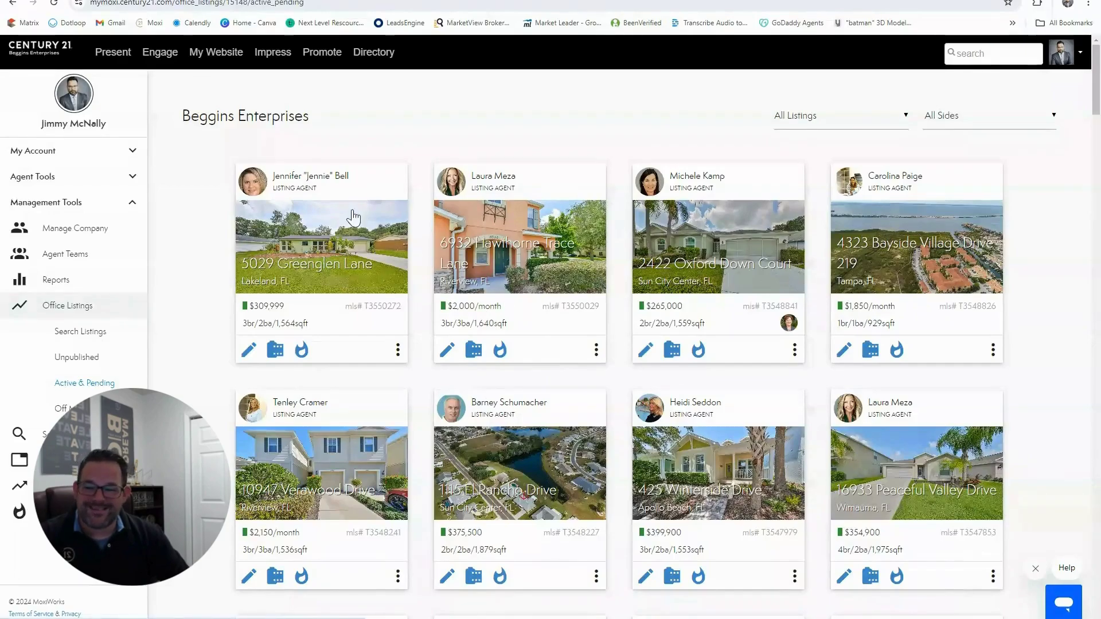
scroll(506, 282, down, 1)
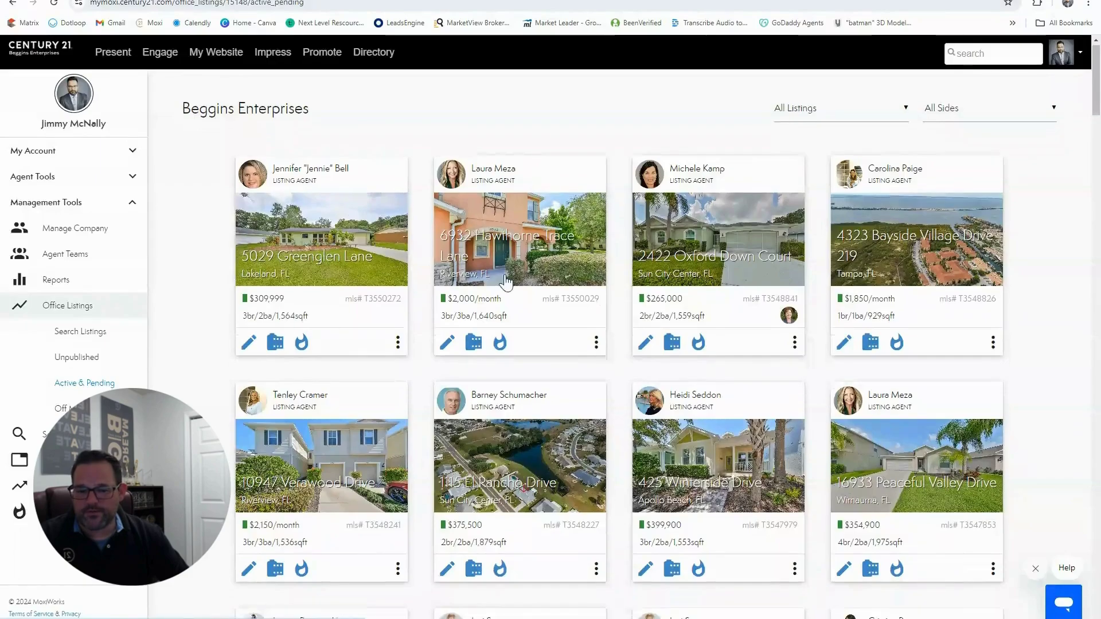
scroll(507, 282, down, 10)
scroll(509, 290, down, 5)
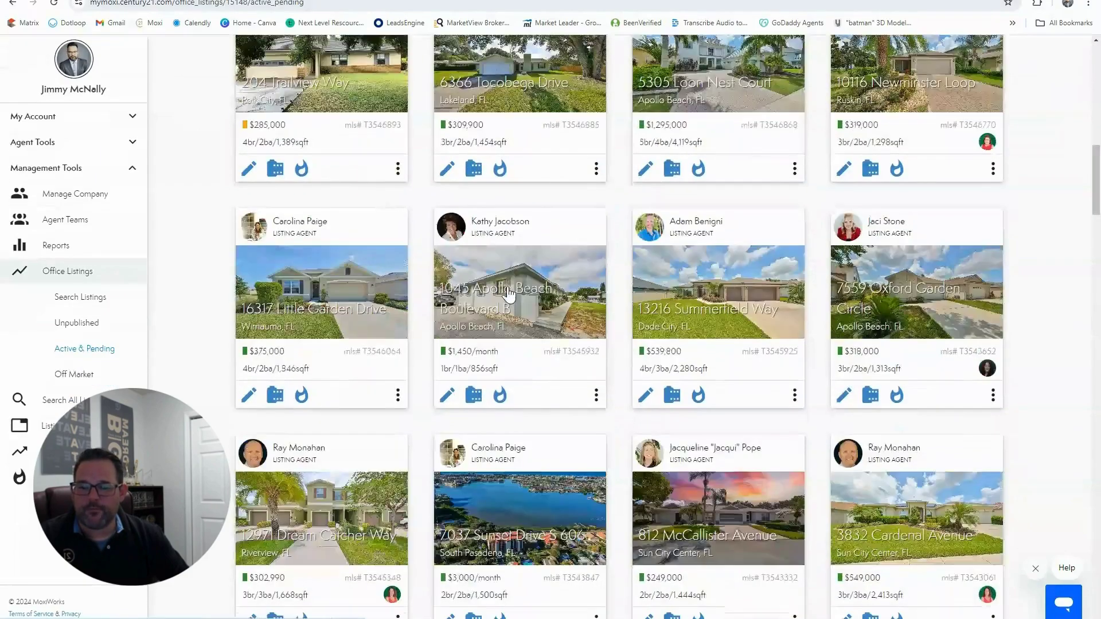
scroll(510, 290, down, 10)
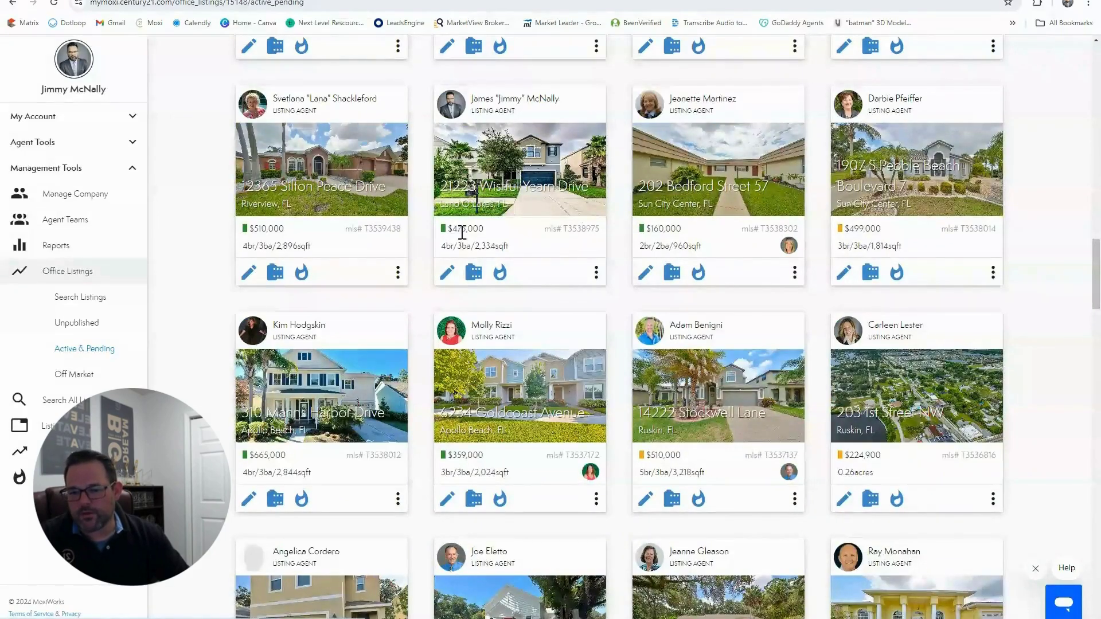
Step: Edit 21223 Wistful Yearn Drive to a Percentage (%) buyer brokerage compensation of 3, and save
click(446, 276)
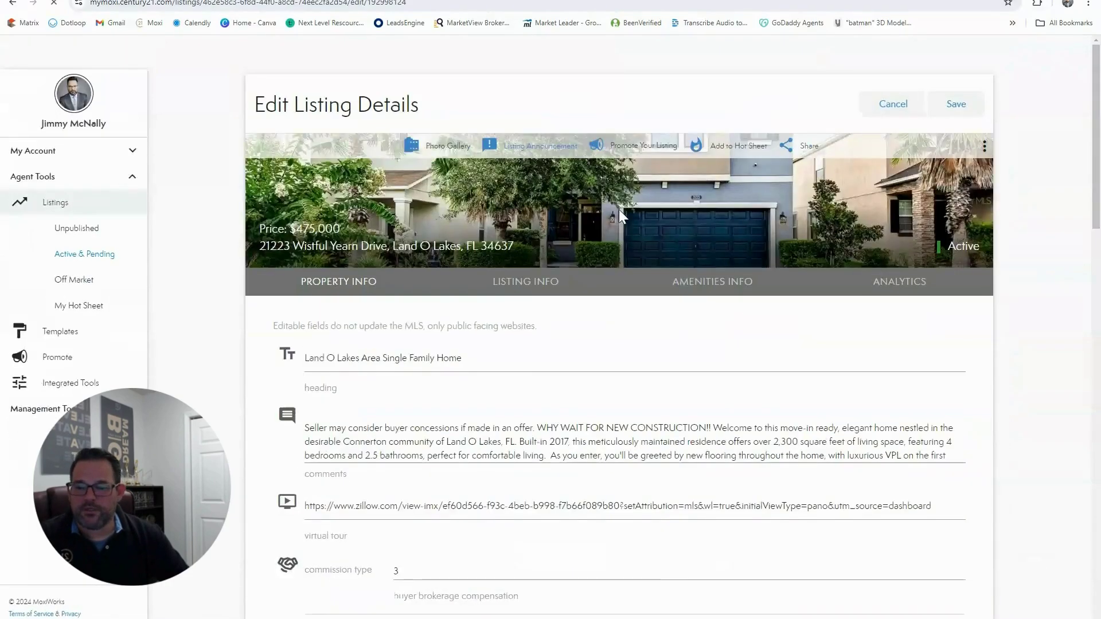
scroll(437, 239, down, 3)
scroll(436, 240, down, 1)
scroll(437, 239, down, 2)
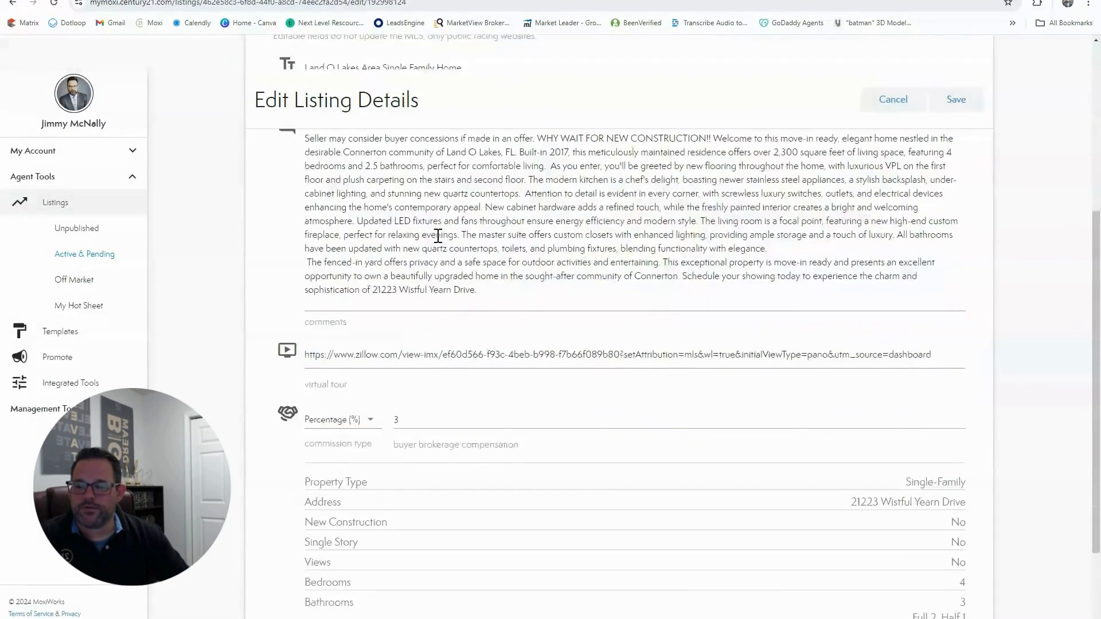
scroll(437, 303, down, 1)
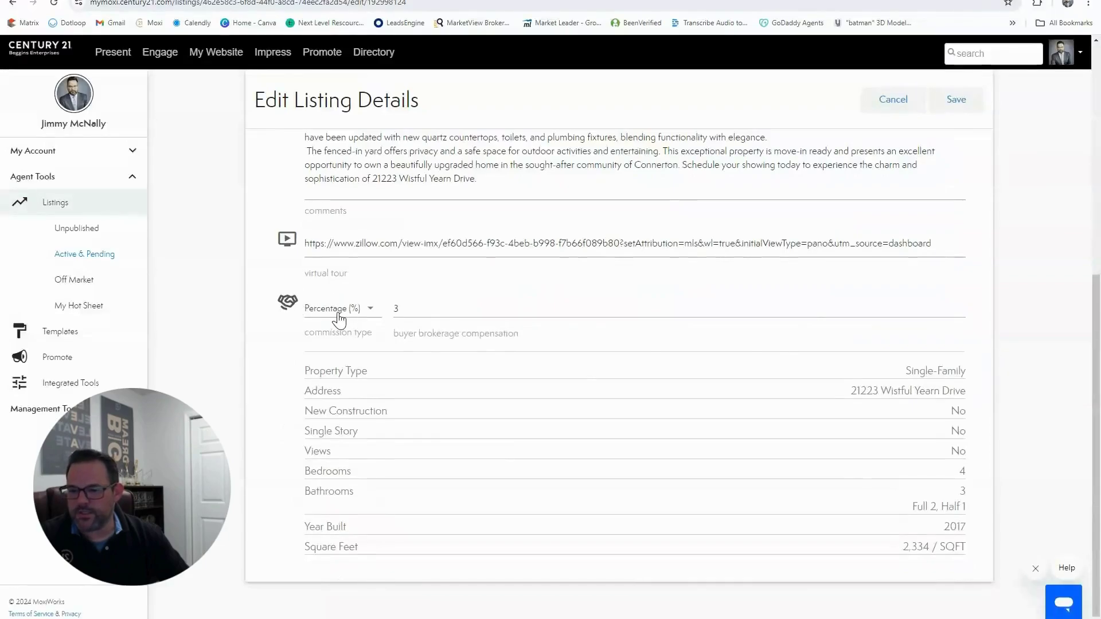
click(369, 311)
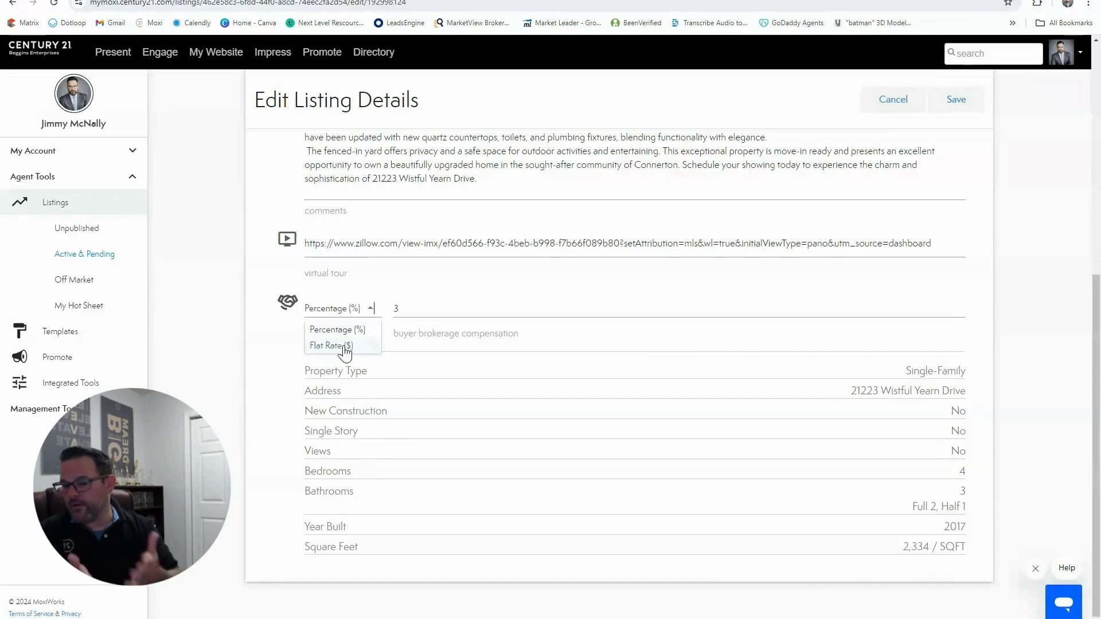
click(414, 313)
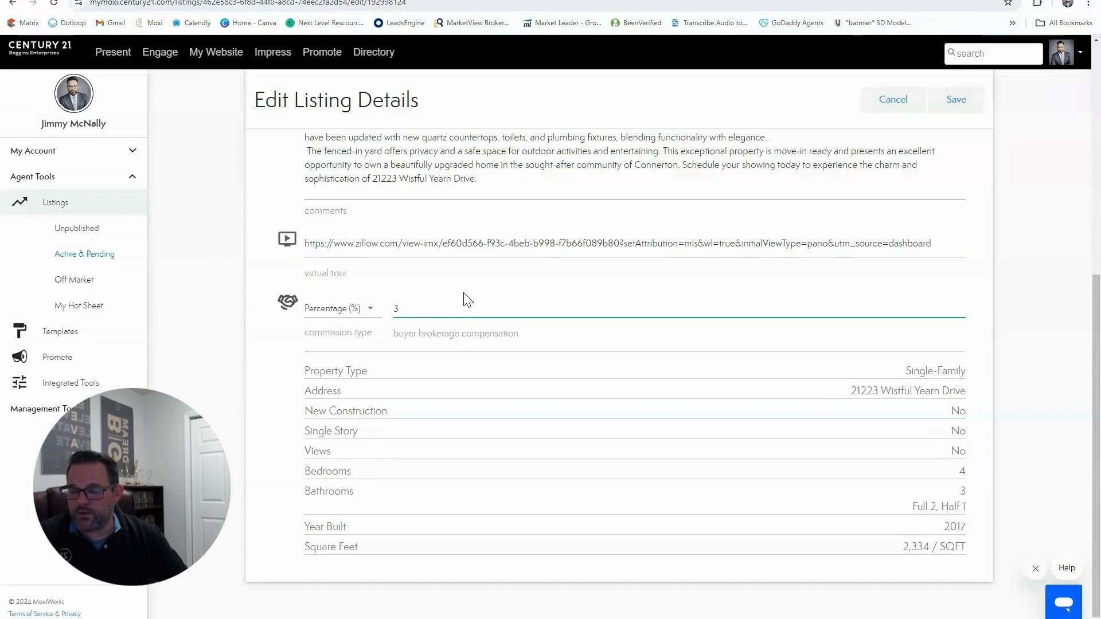
click(959, 107)
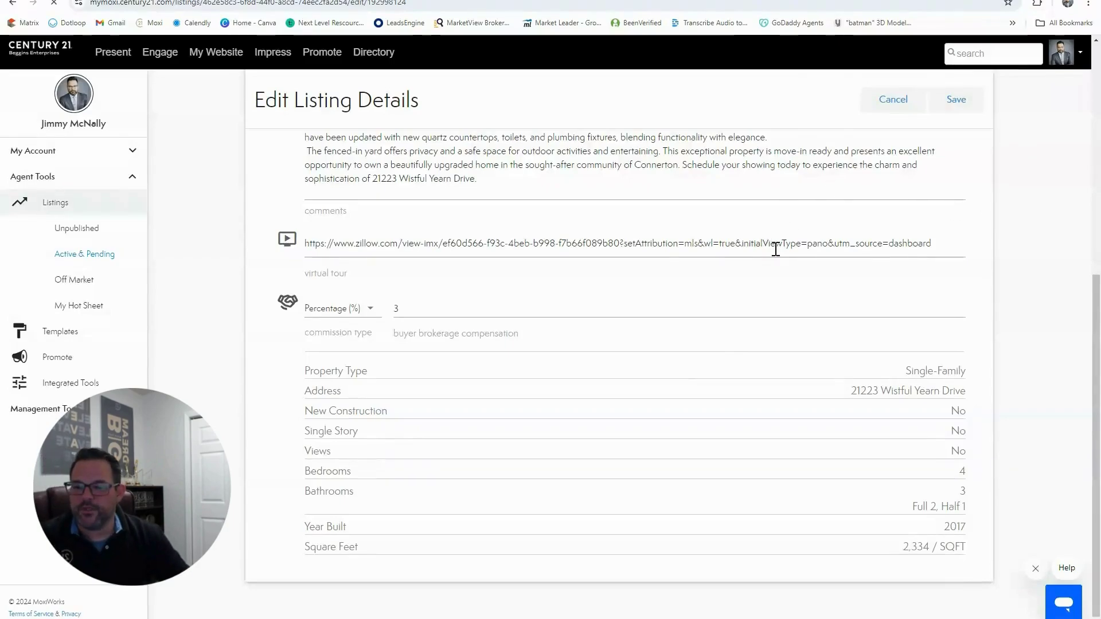
scroll(996, 286, up, 1)
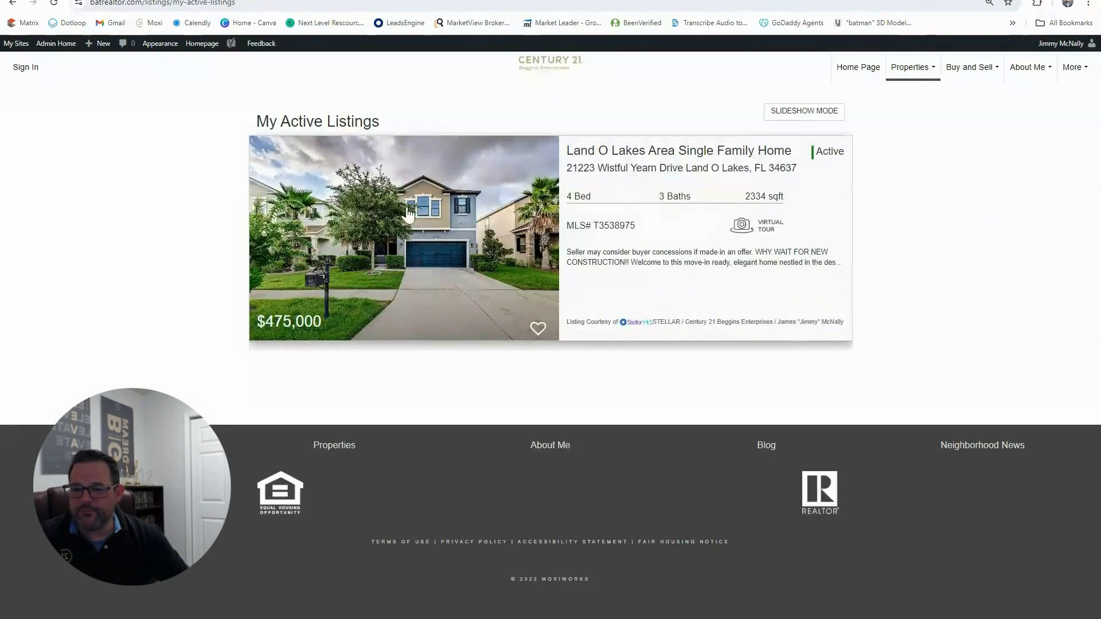
Step: Open the Wistful Yearn Drive page on batrealtor.com and check Brokerage Notes show 3%
click(420, 232)
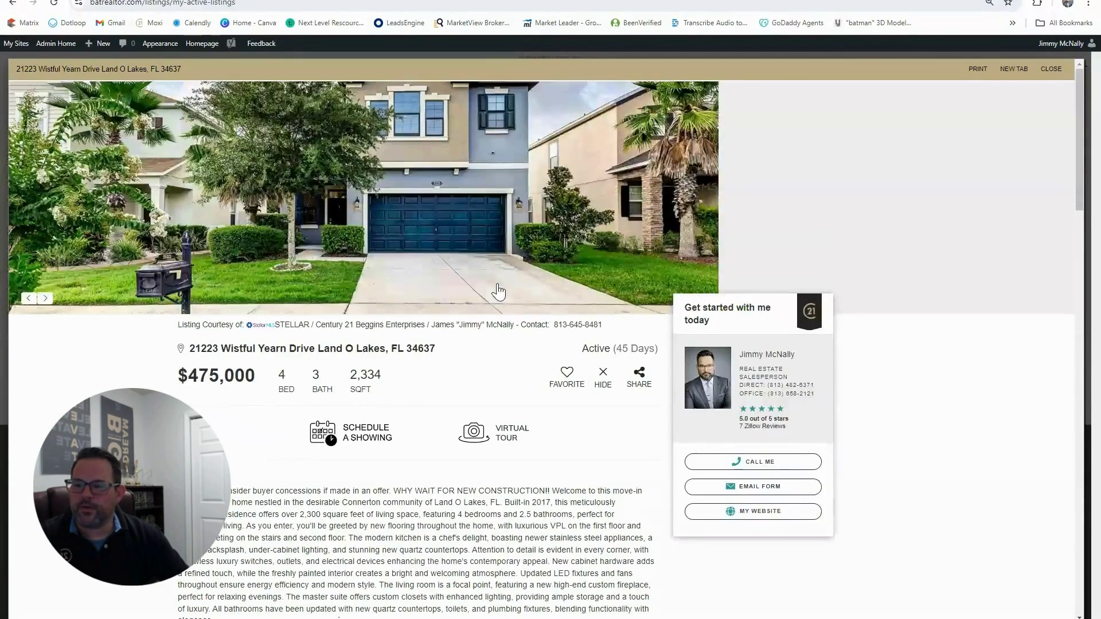
scroll(498, 292, down, 2)
scroll(442, 286, down, 7)
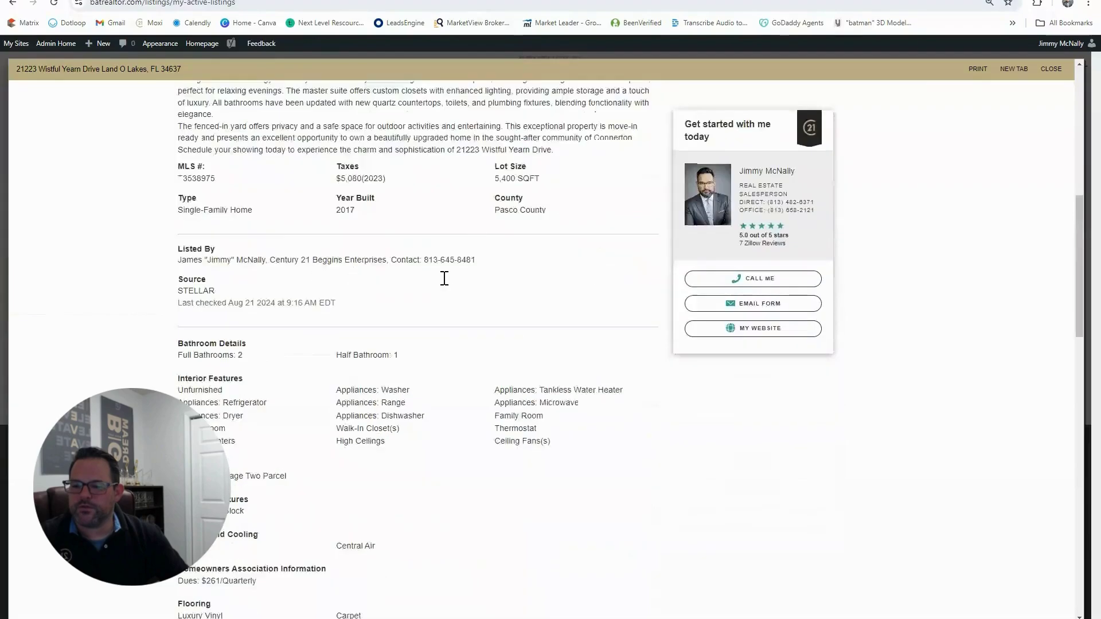
scroll(444, 278, down, 7)
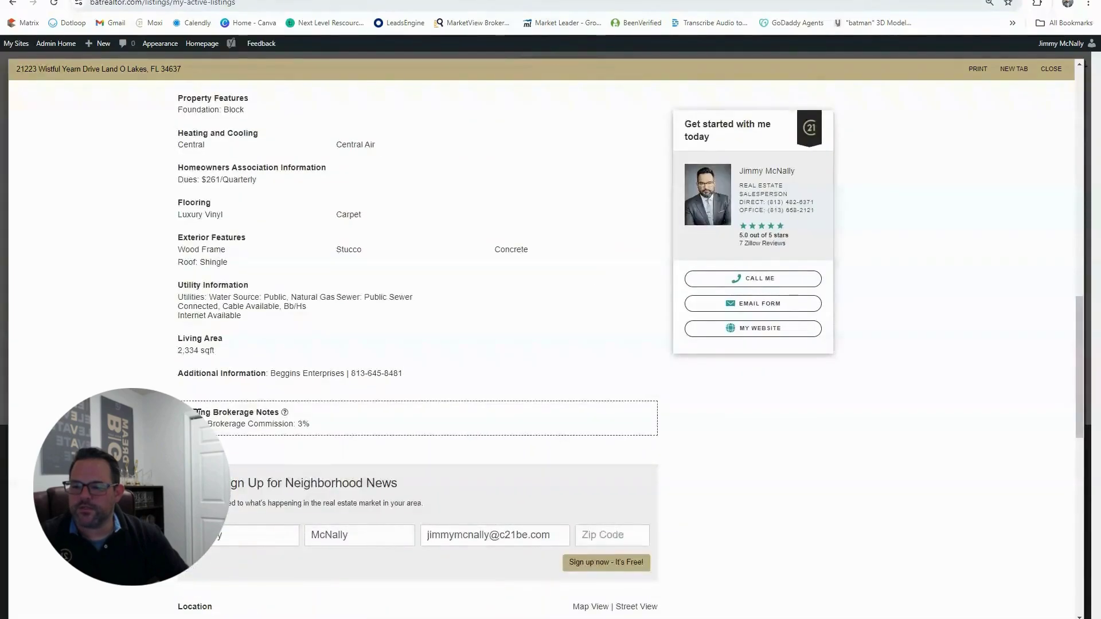